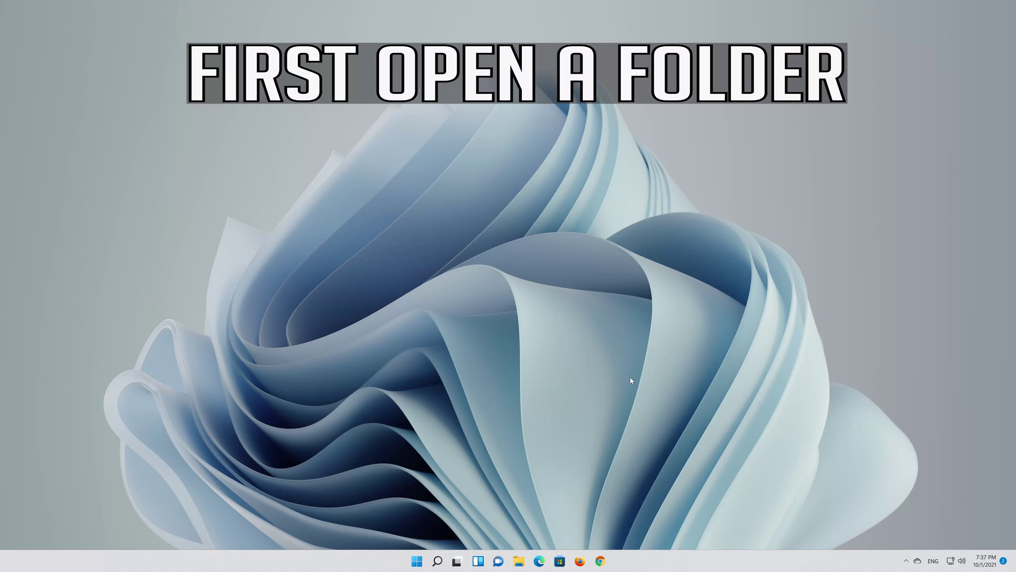
- Browse in File Explorer to C:\Program Files\Google\Chrome\Application
left_click(519, 562)
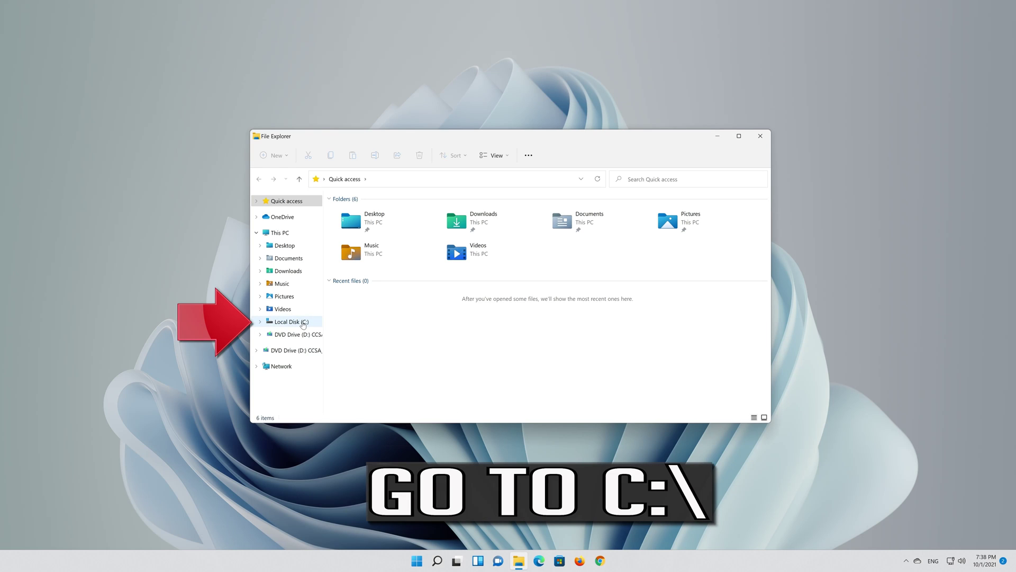
left_click(303, 325)
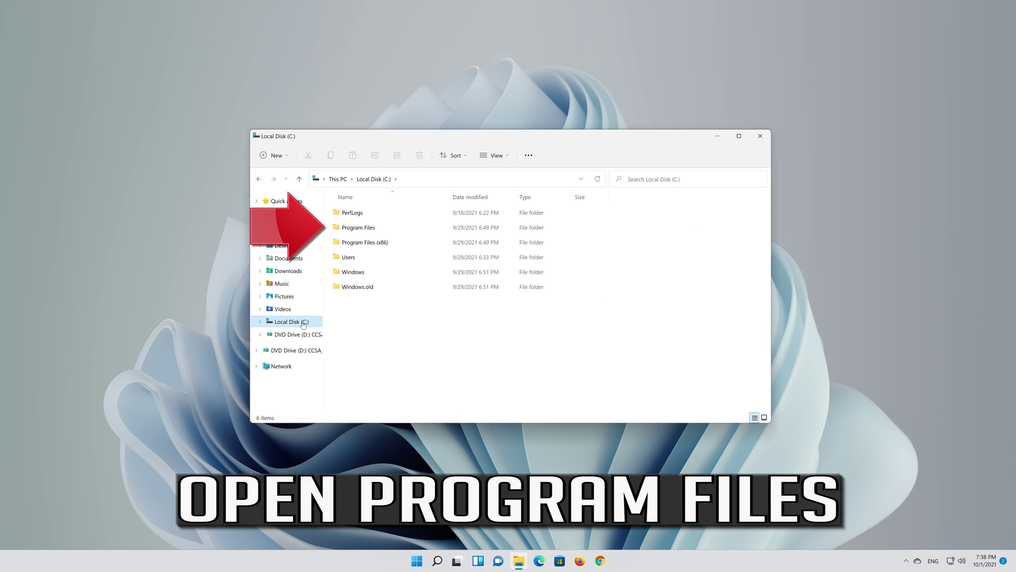
double_click(385, 228)
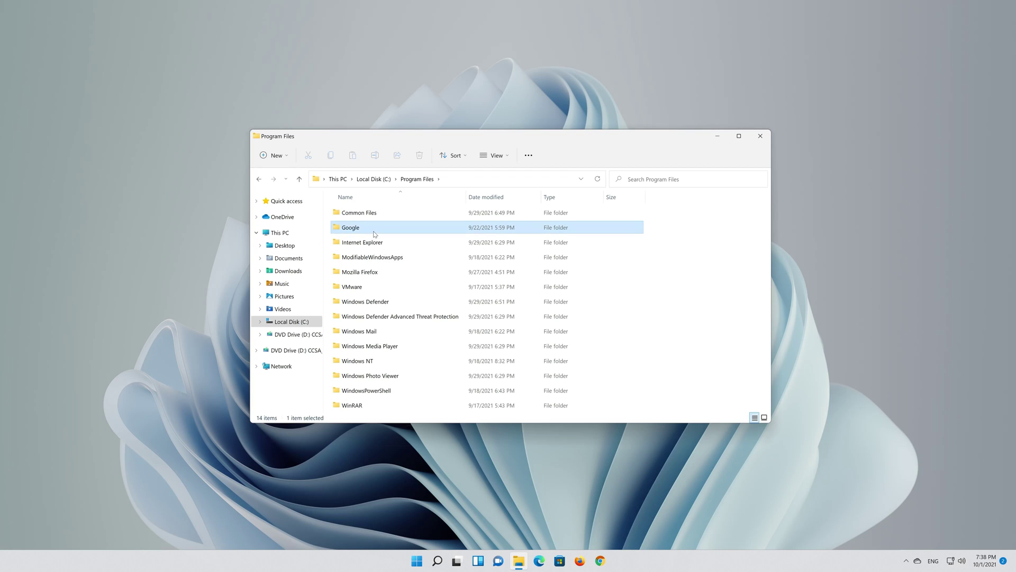
double_click(374, 231)
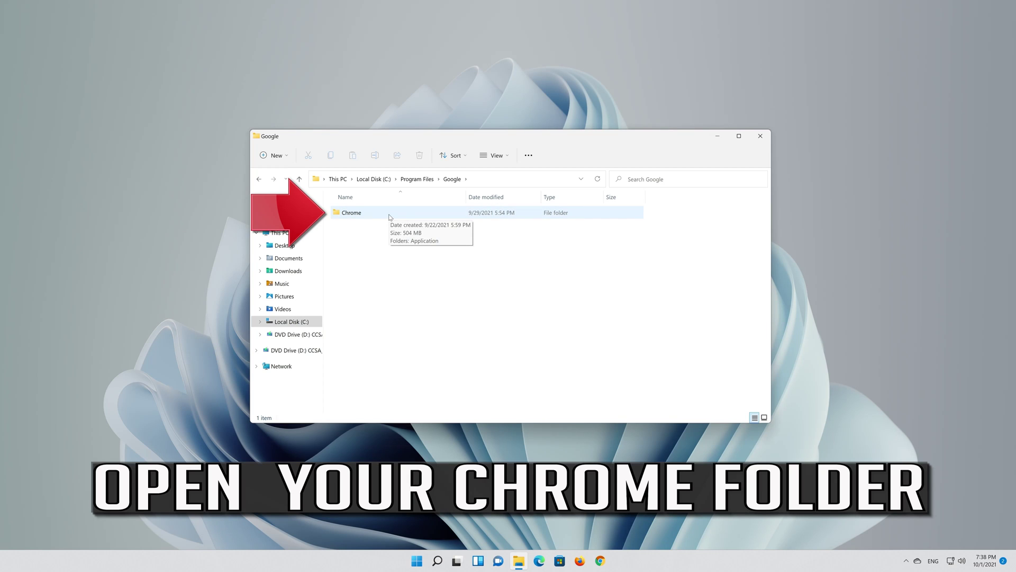
double_click(390, 217)
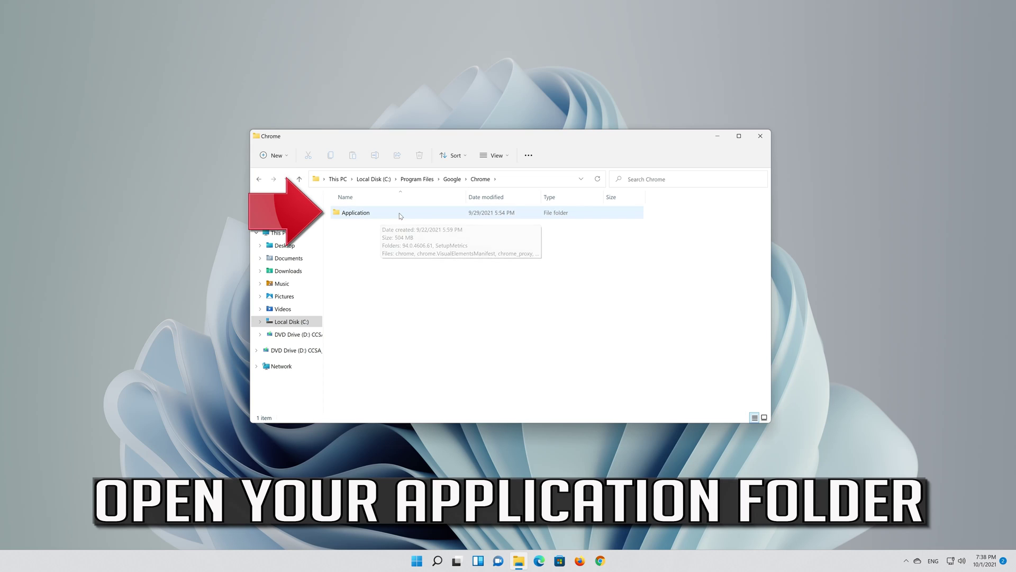
double_click(398, 214)
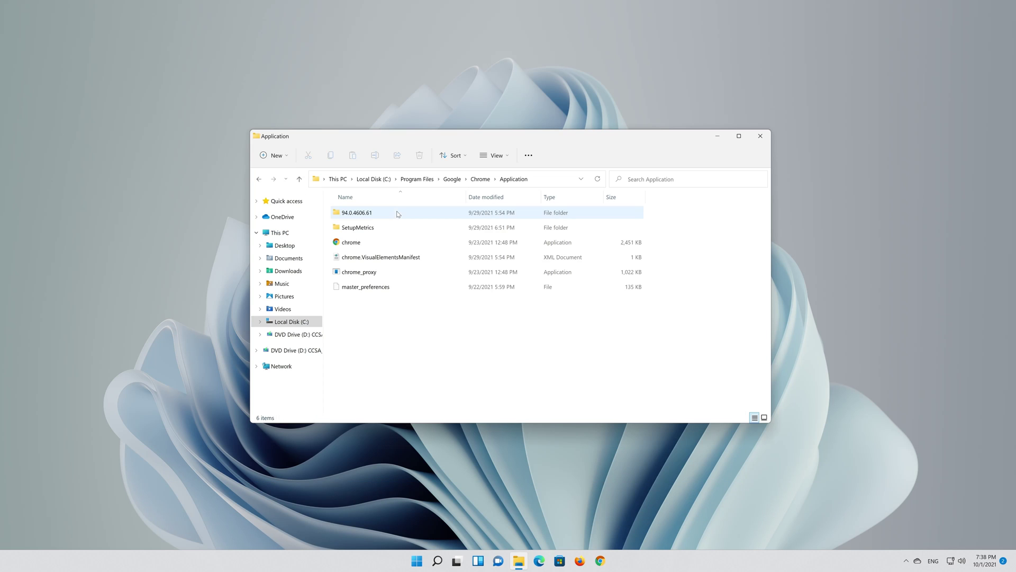
- Rename the chrome application file to chrome1 by appending 1 to its name
left_click(365, 238)
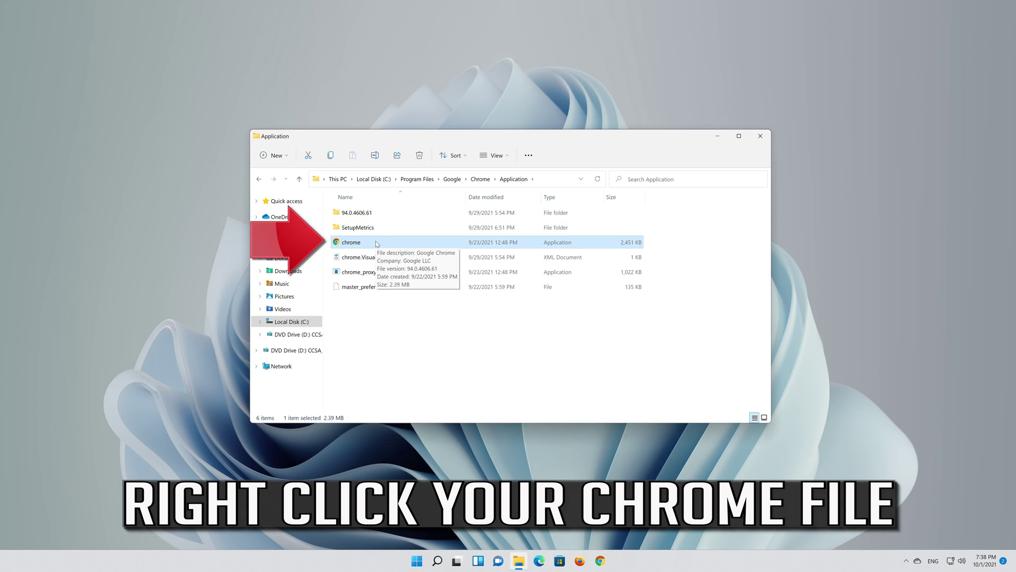
right_click(377, 244)
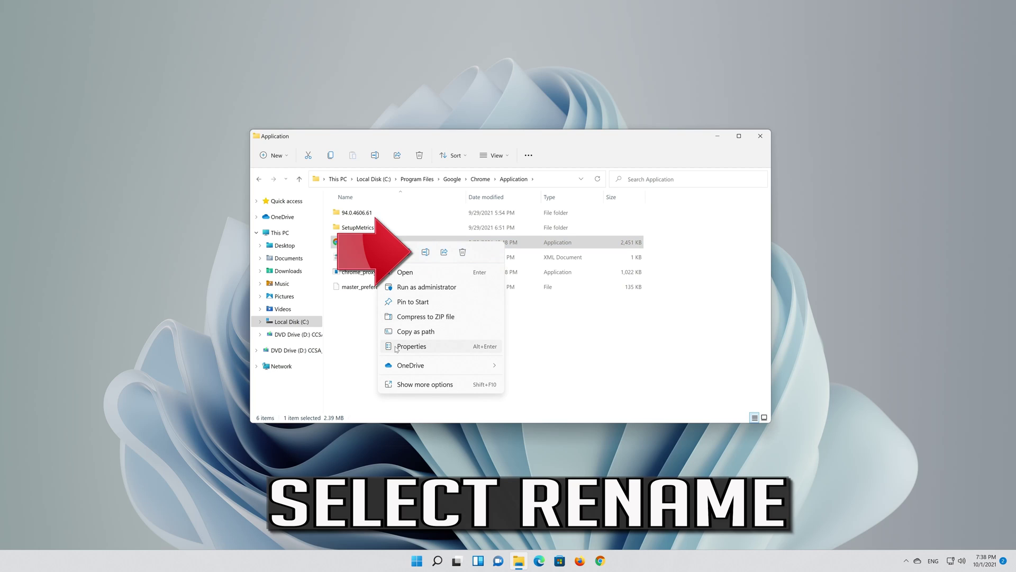
left_click(431, 252)
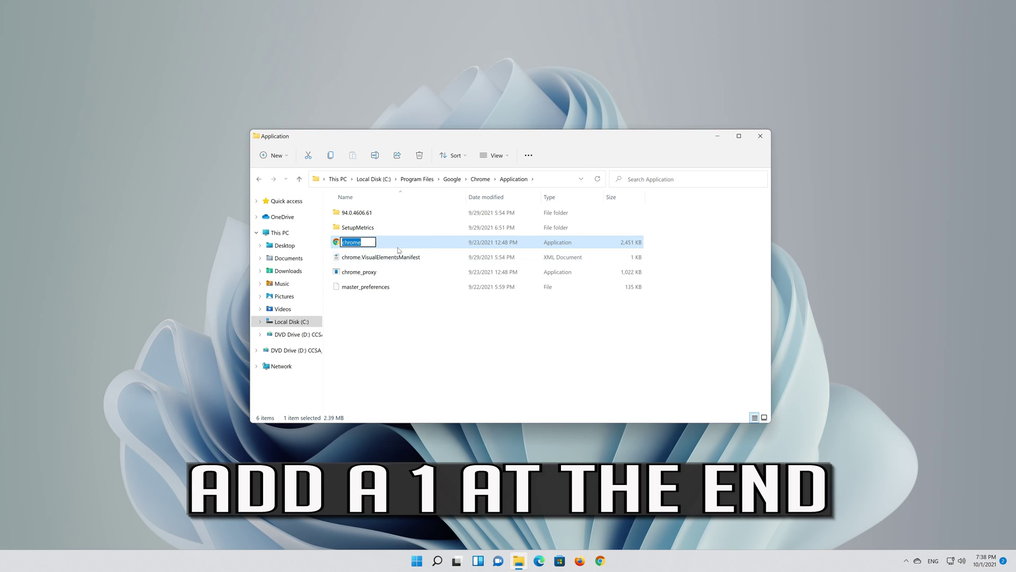
left_click(371, 241)
type("1")
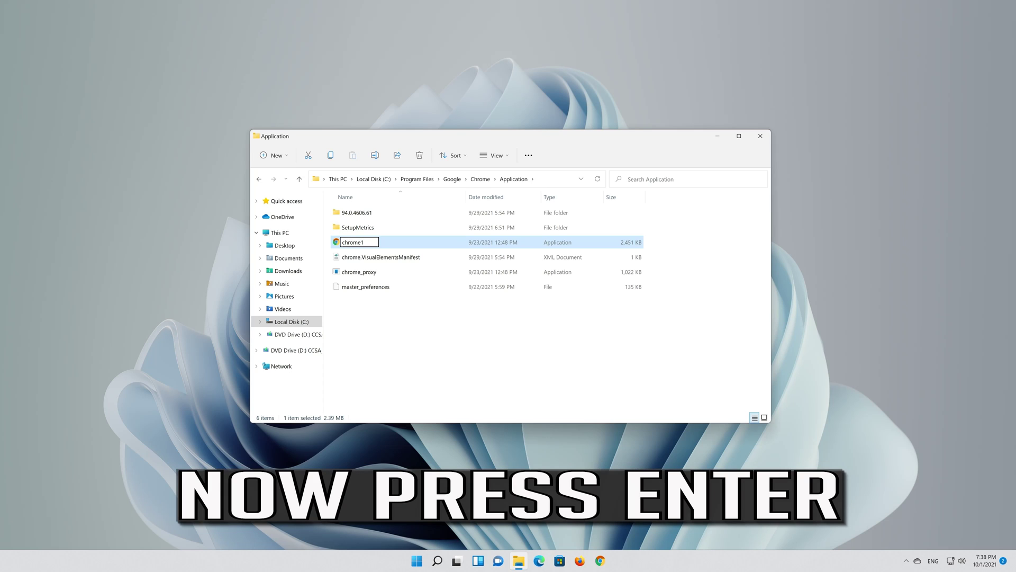
key("Return")
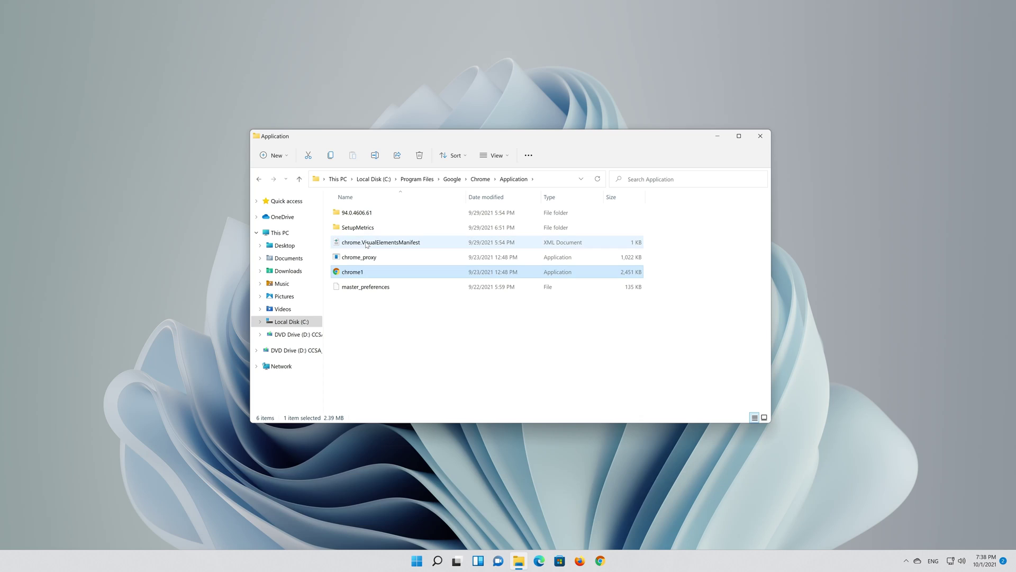
- Send chrome1 to the desktop as a shortcut using Send to > Desktop (create shortcut)
right_click(356, 275)
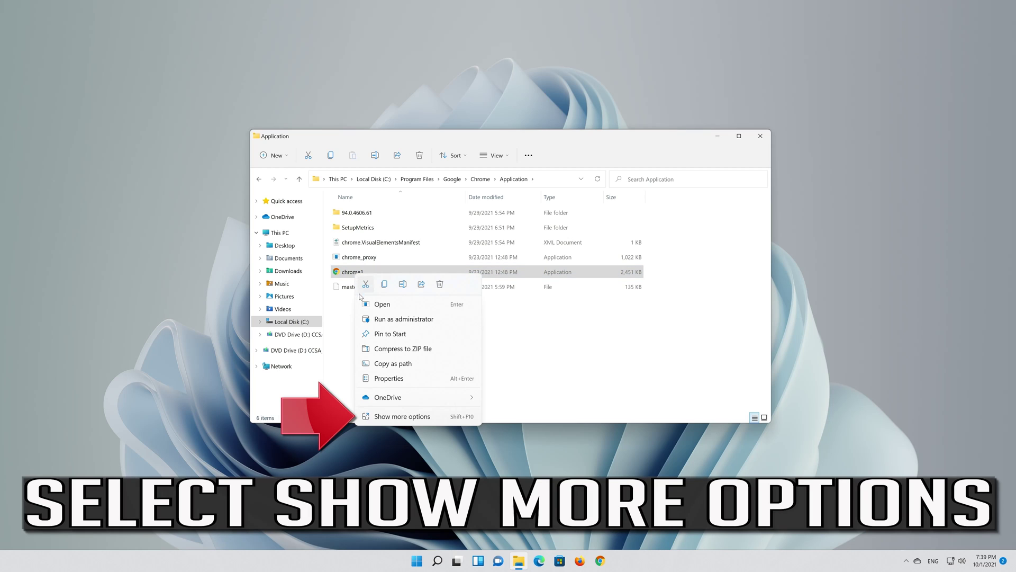
left_click(418, 416)
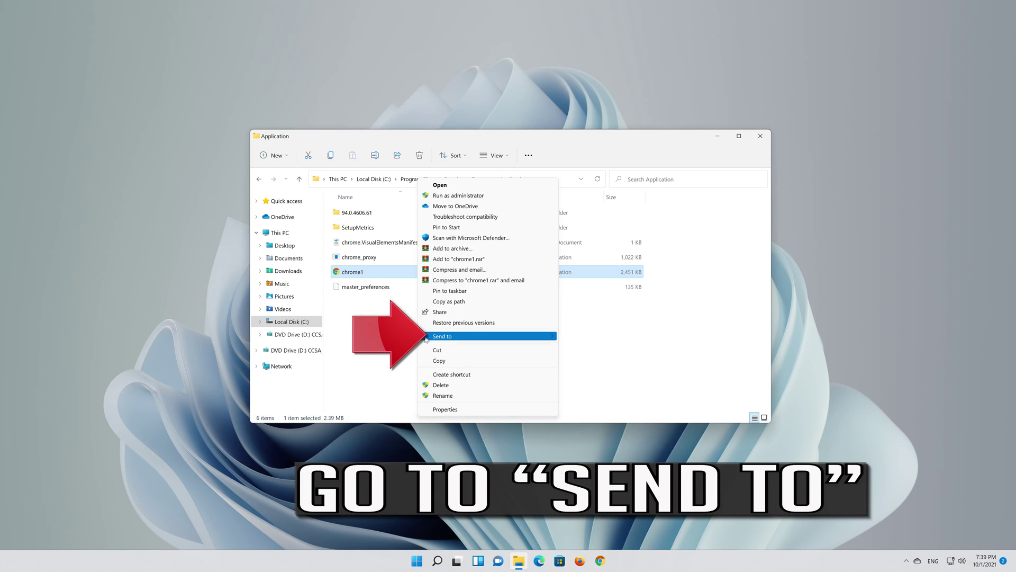
mouse_move(455, 342)
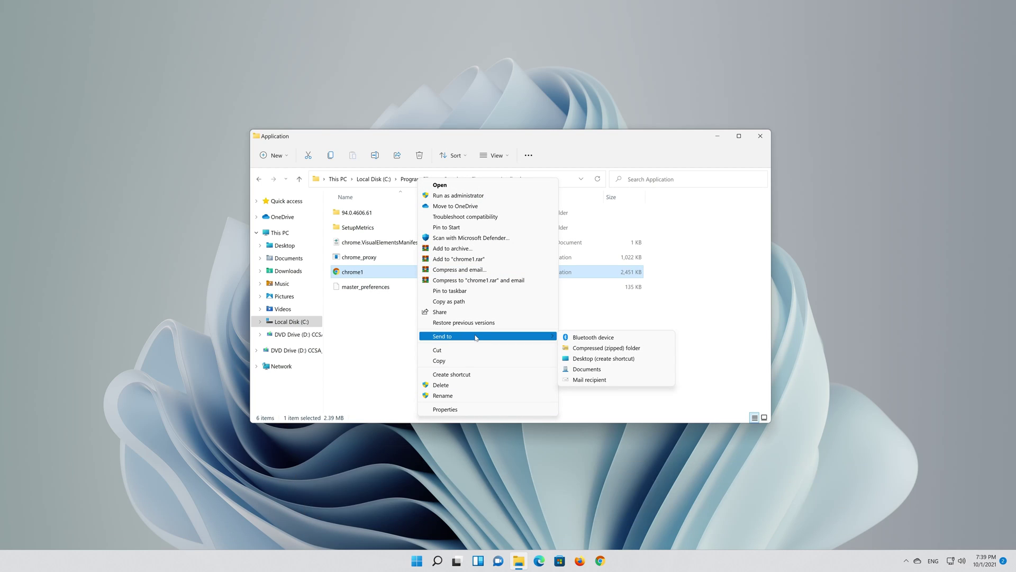
left_click(623, 359)
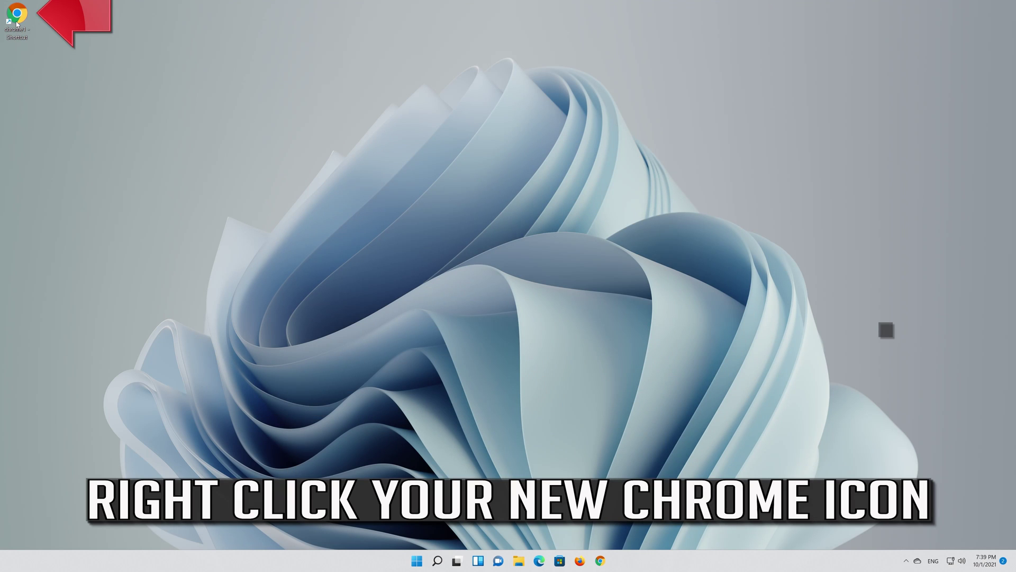
- Rename the 'chrome1 - Shortcut' desktop icon to Chrome
right_click(17, 24)
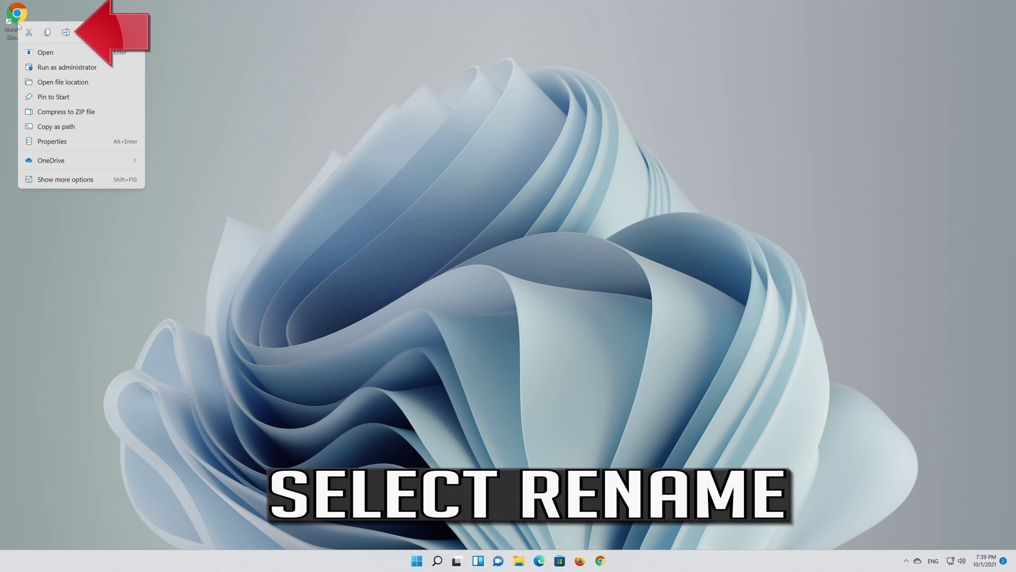
left_click(66, 32)
type("C")
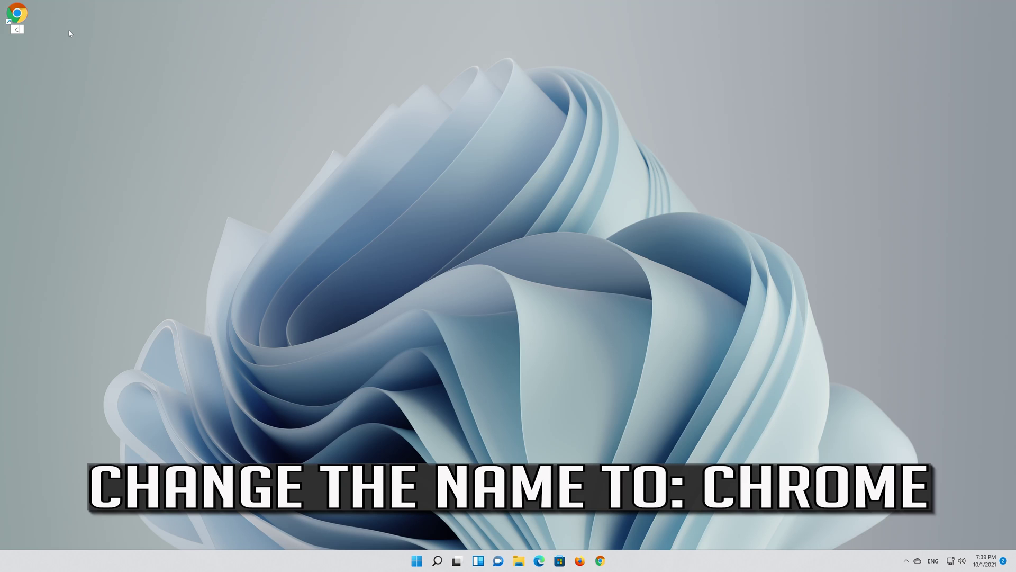
type("hrome")
key("Return")
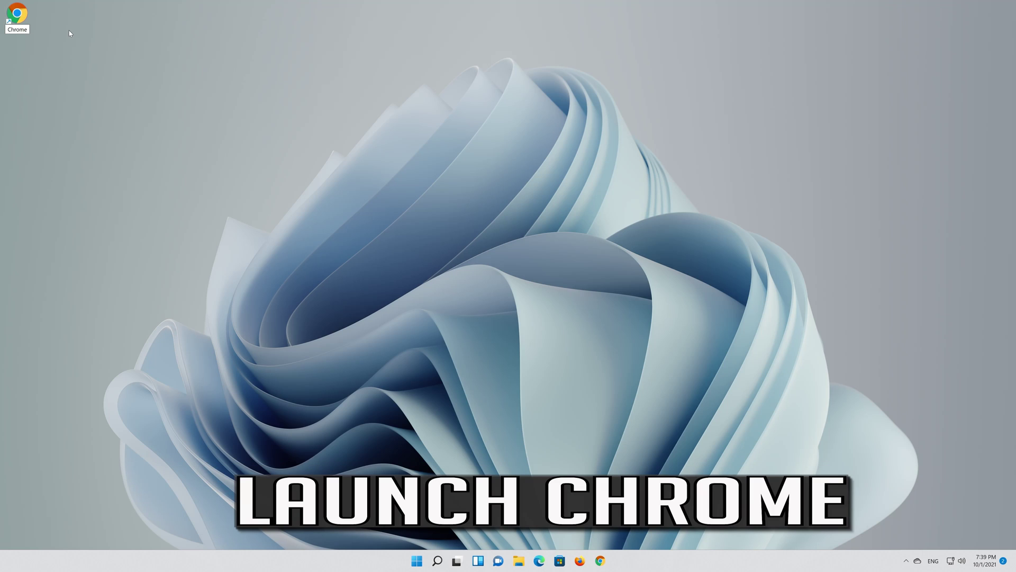
key("Return")
double_click(18, 16)
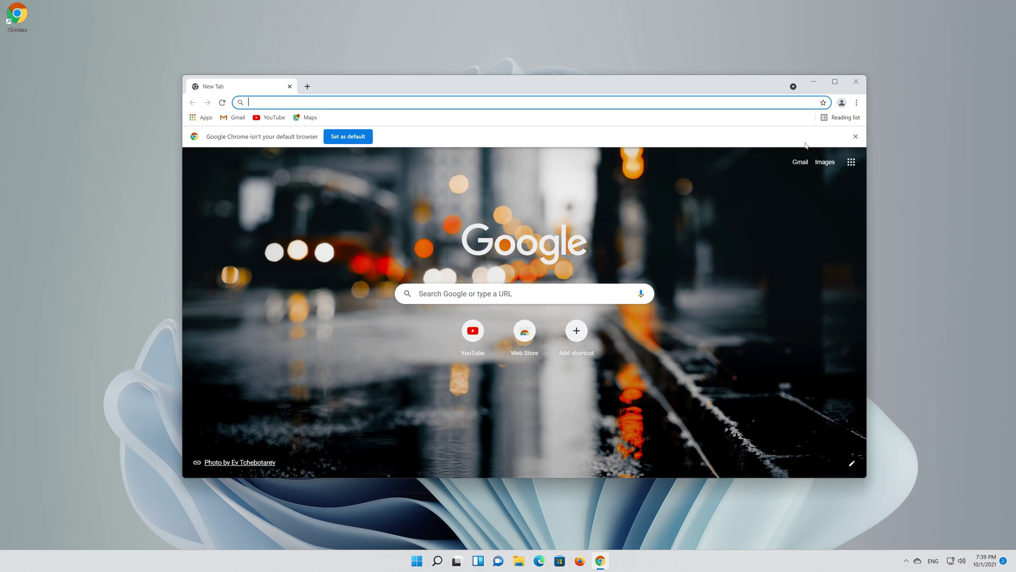
left_click(865, 81)
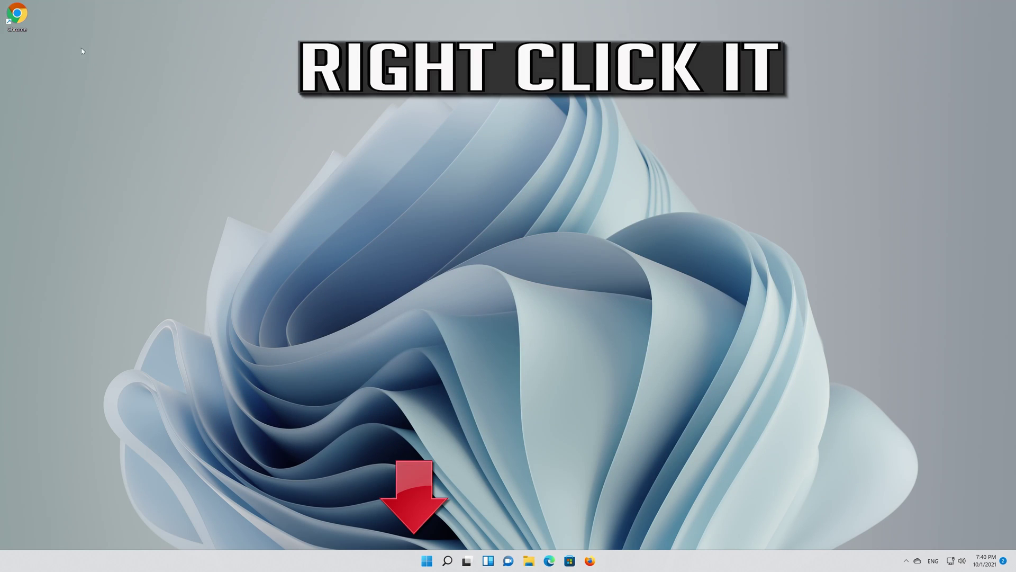
- Pin the Chrome desktop shortcut to the taskbar via Show more options
right_click(10, 21)
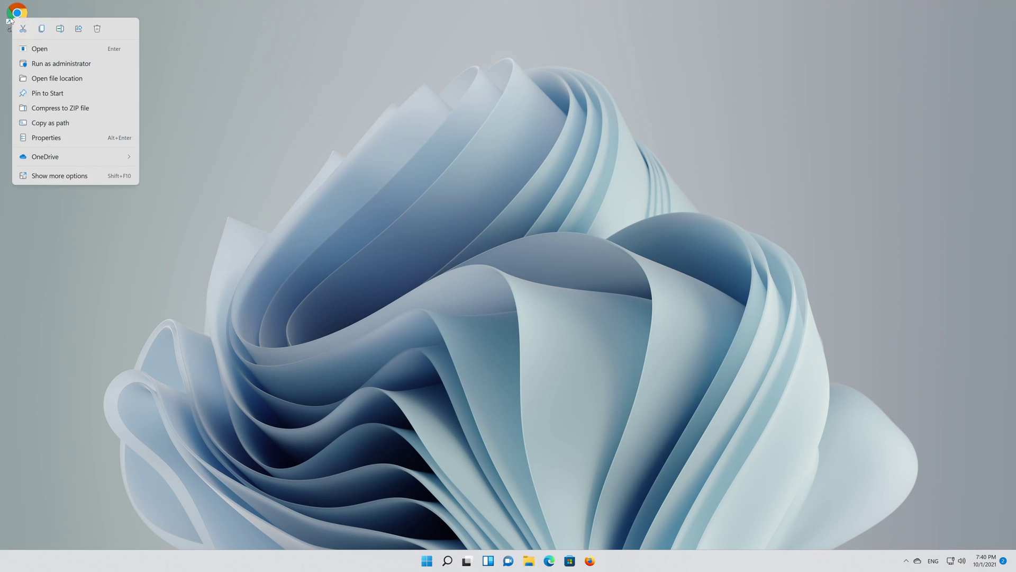
left_click(85, 177)
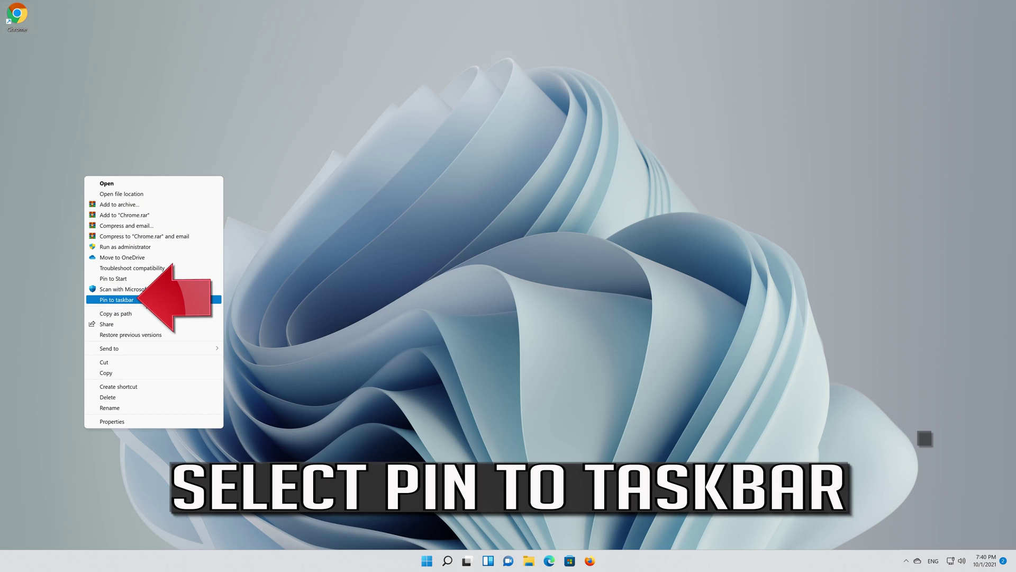
left_click(146, 304)
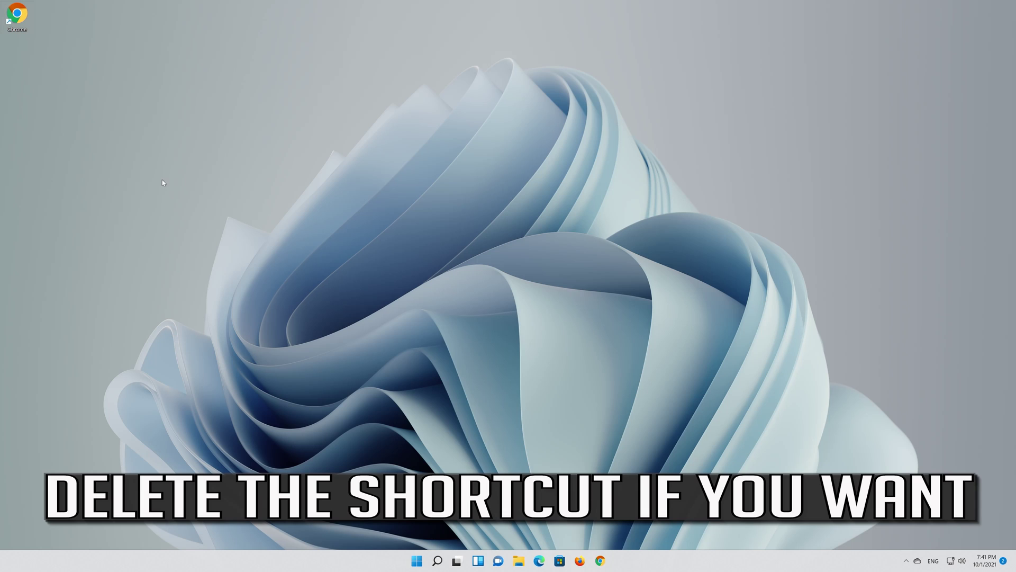
left_click_drag(100, 91, 10, 19)
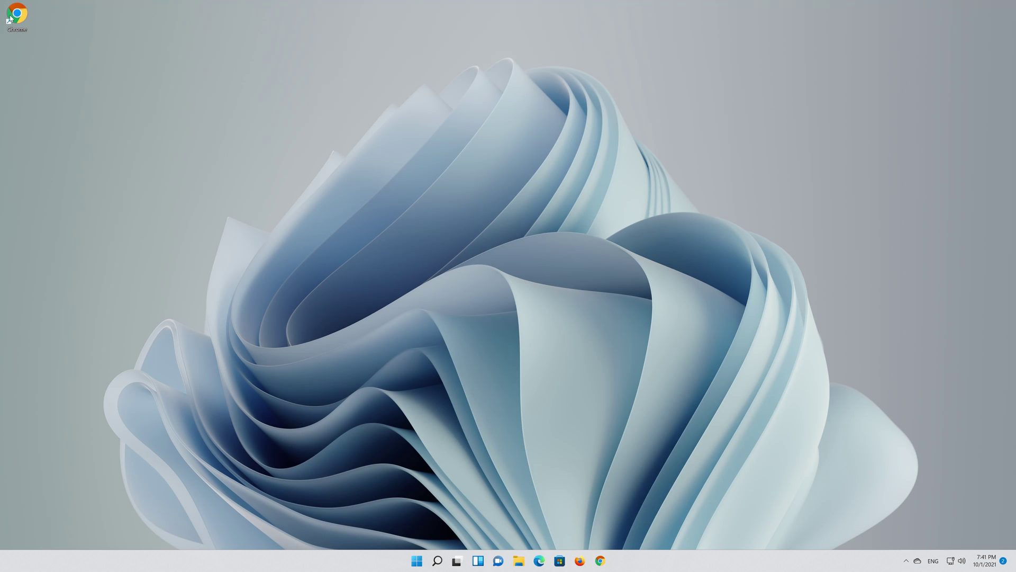
- Delete the Chrome desktop shortcut and launch Chrome from its taskbar pin
right_click(10, 19)
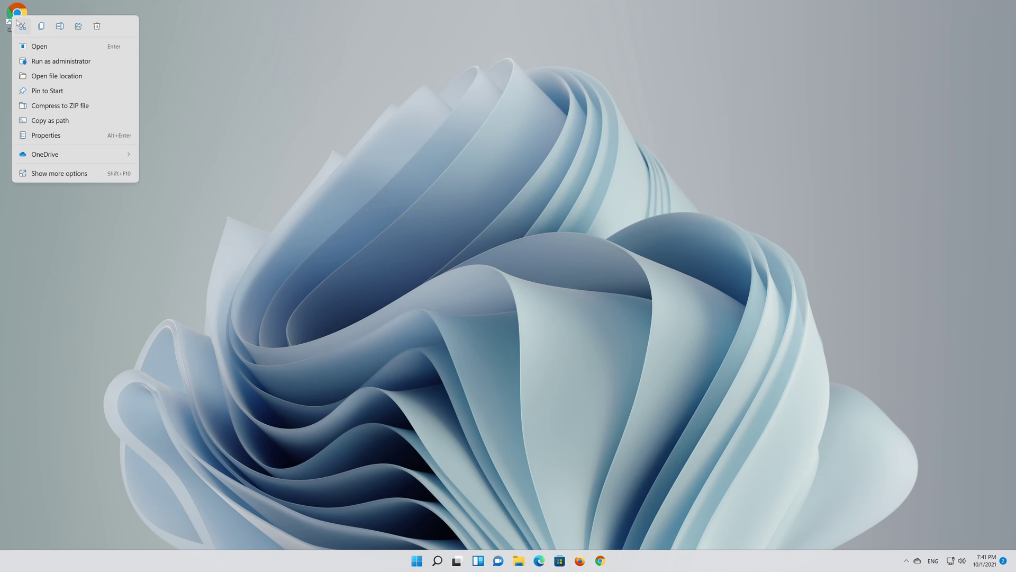
left_click(97, 26)
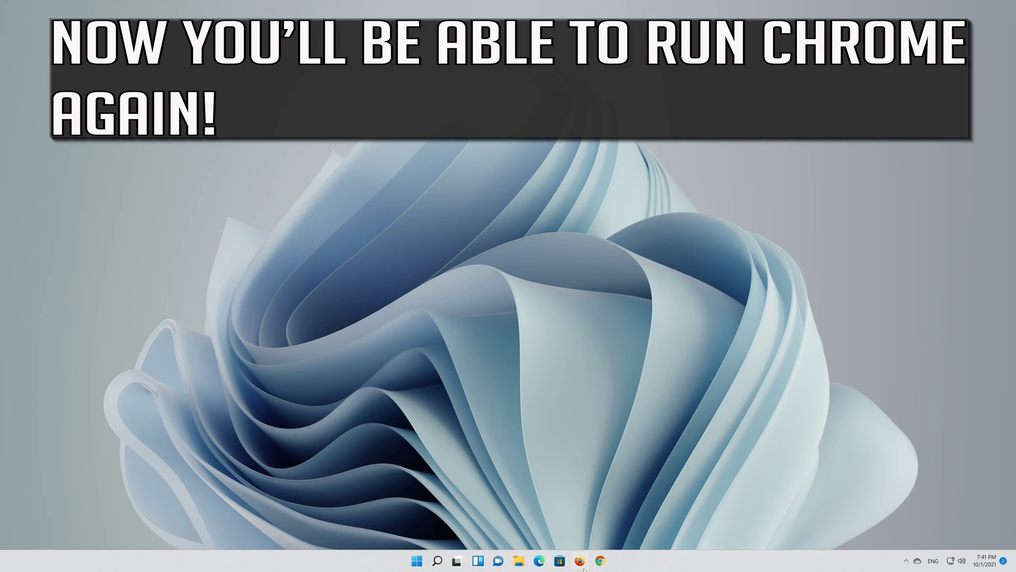
left_click(598, 566)
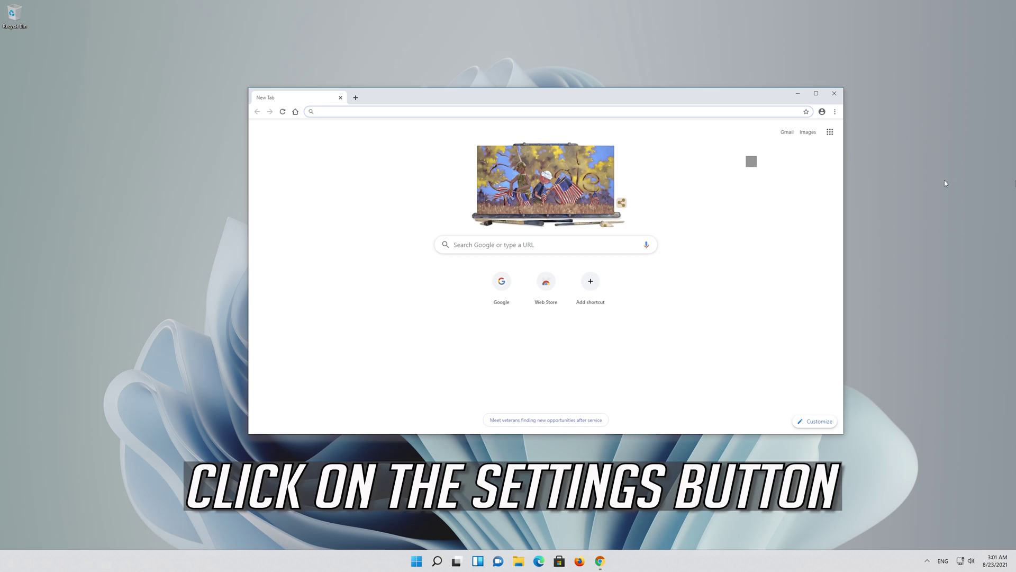
- Open Chrome Settings from the three-dot menu and expand the Advanced section
left_click(834, 112)
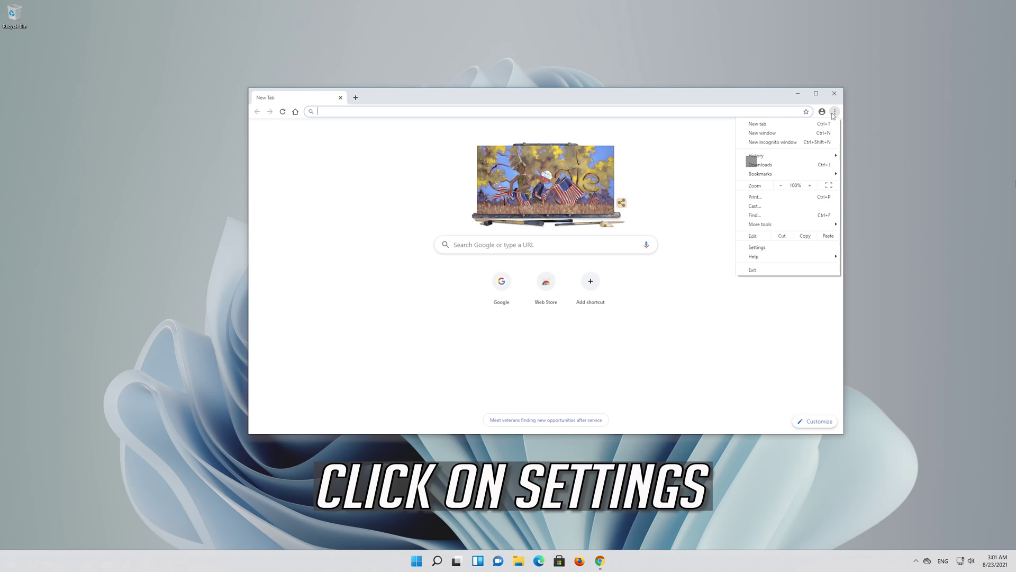
left_click(789, 250)
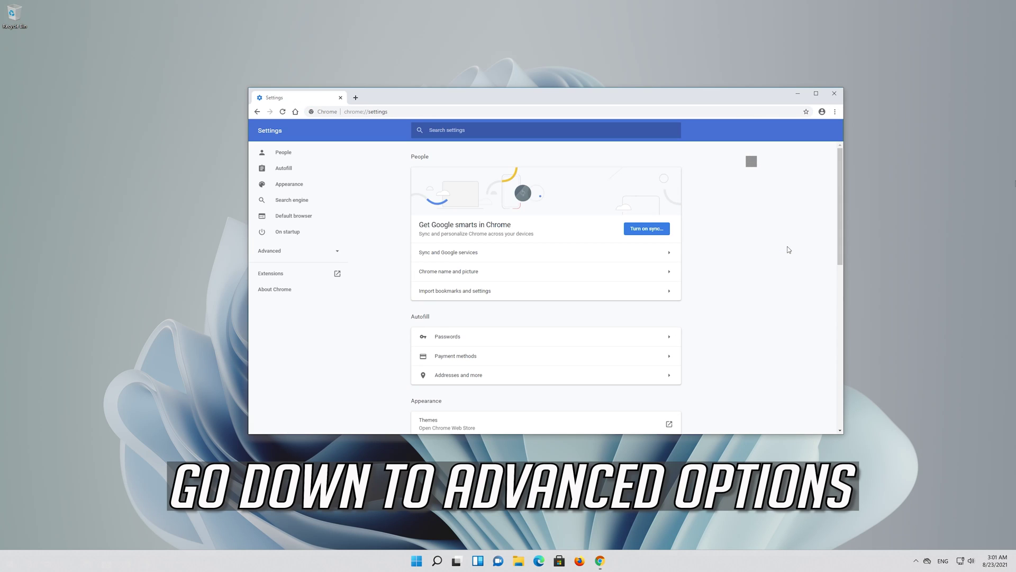
scroll(628, 254, "down", 5)
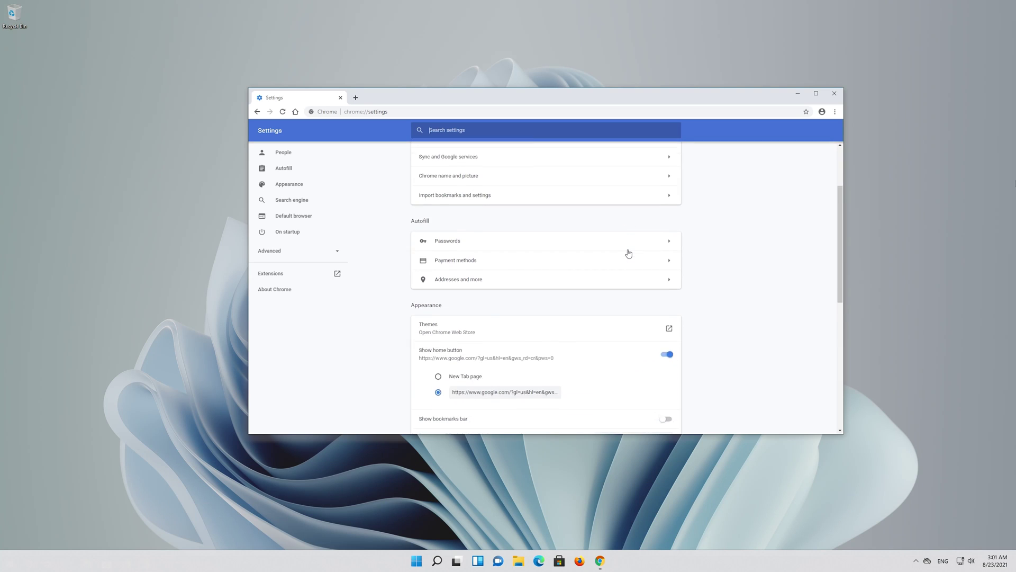
scroll(629, 253, "down", 3)
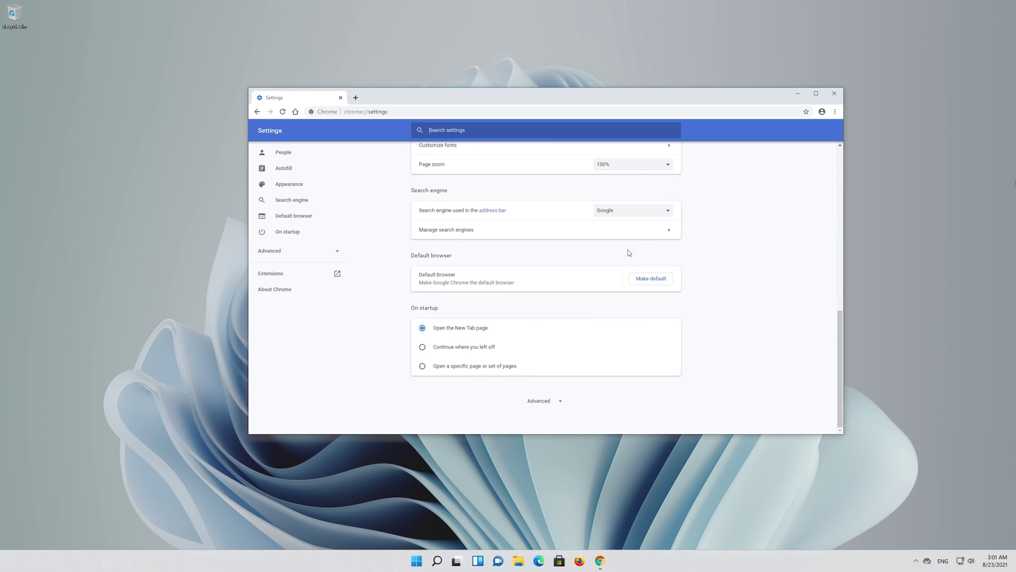
left_click(557, 402)
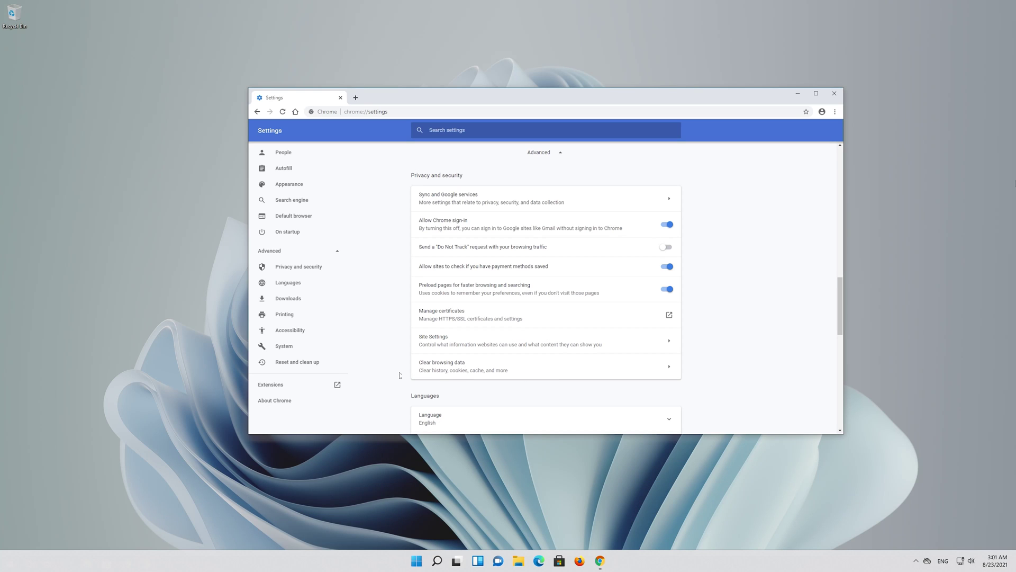
- Open Clear browsing data and choose All time as the time range
left_click(480, 369)
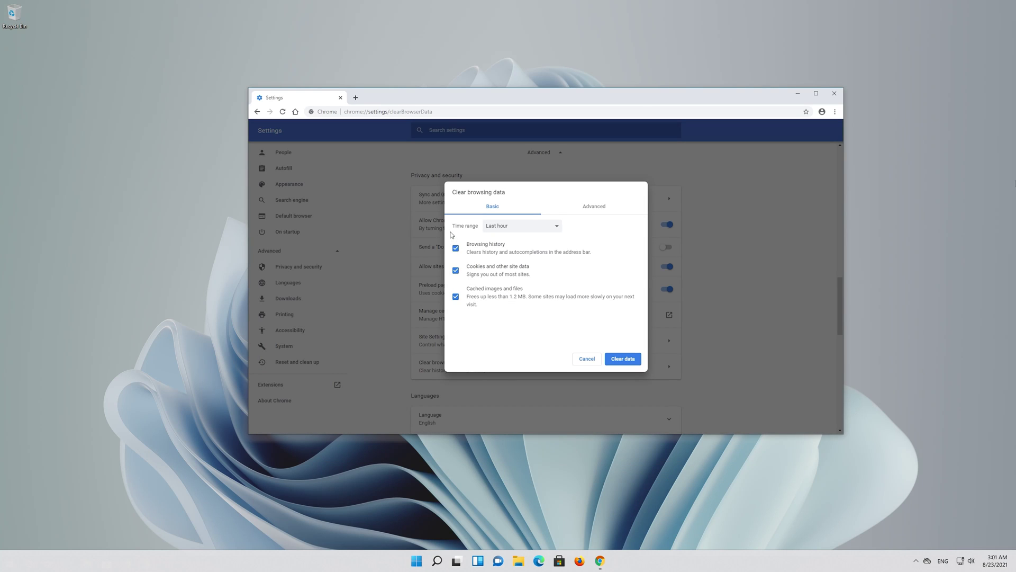
left_click(499, 228)
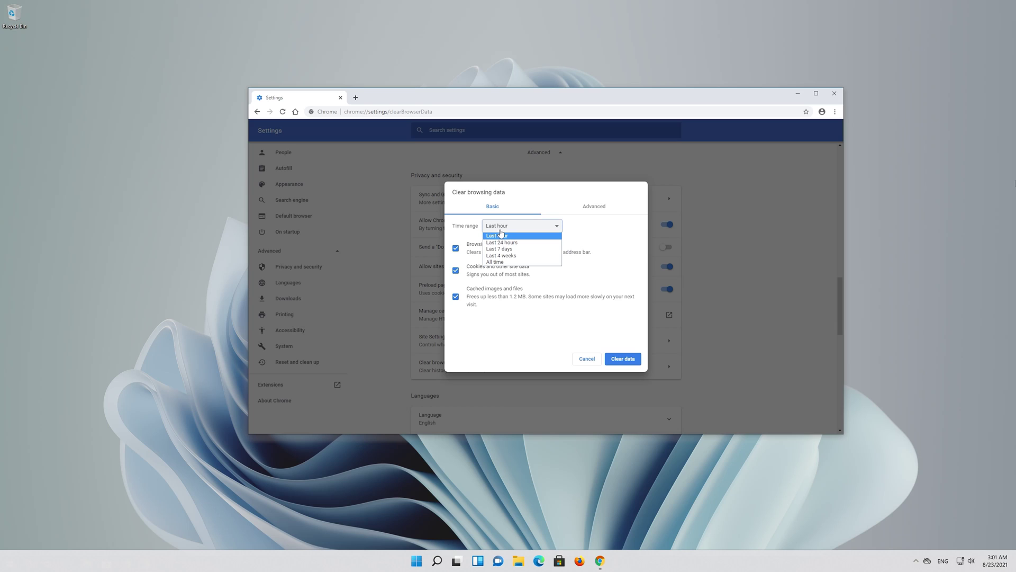
left_click(517, 262)
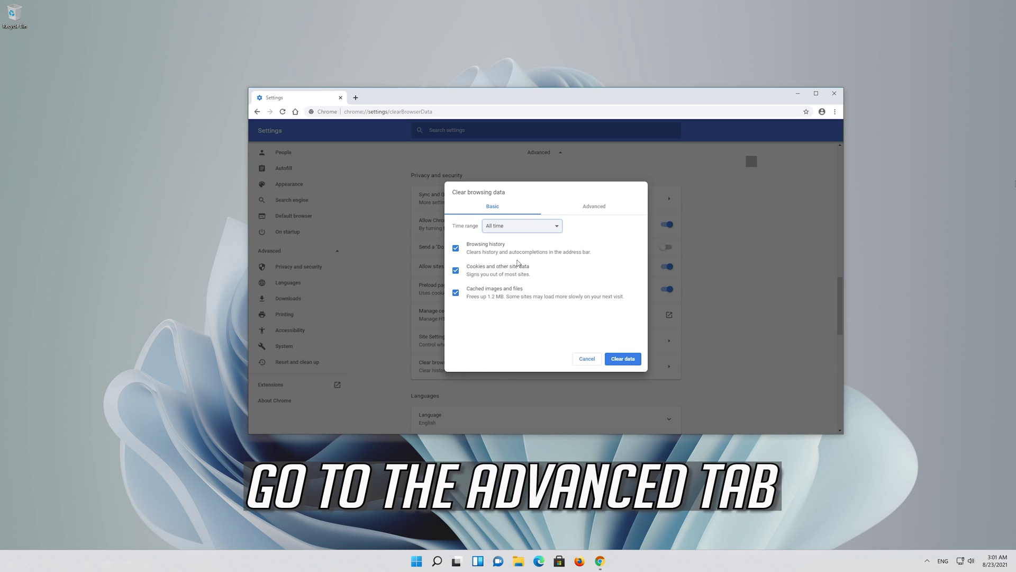
- On the Advanced tab, set the time range to All time and tick Site Settings
left_click(594, 211)
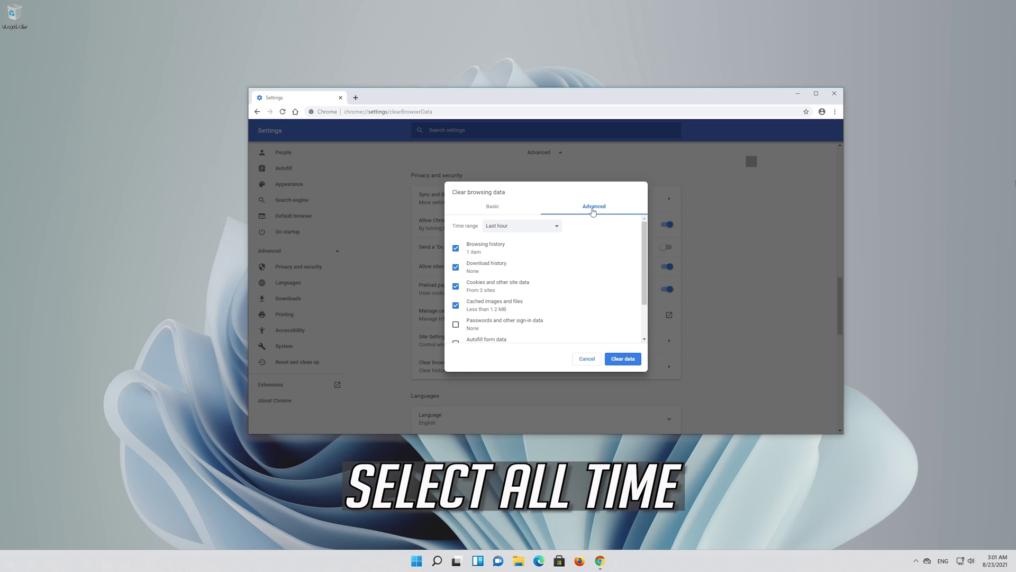
left_click(523, 226)
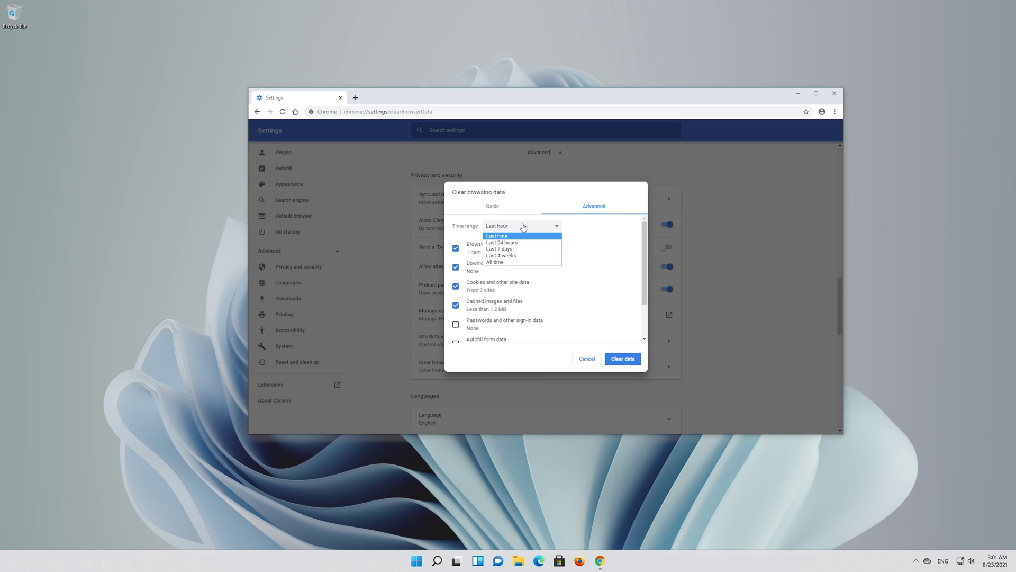
left_click(514, 263)
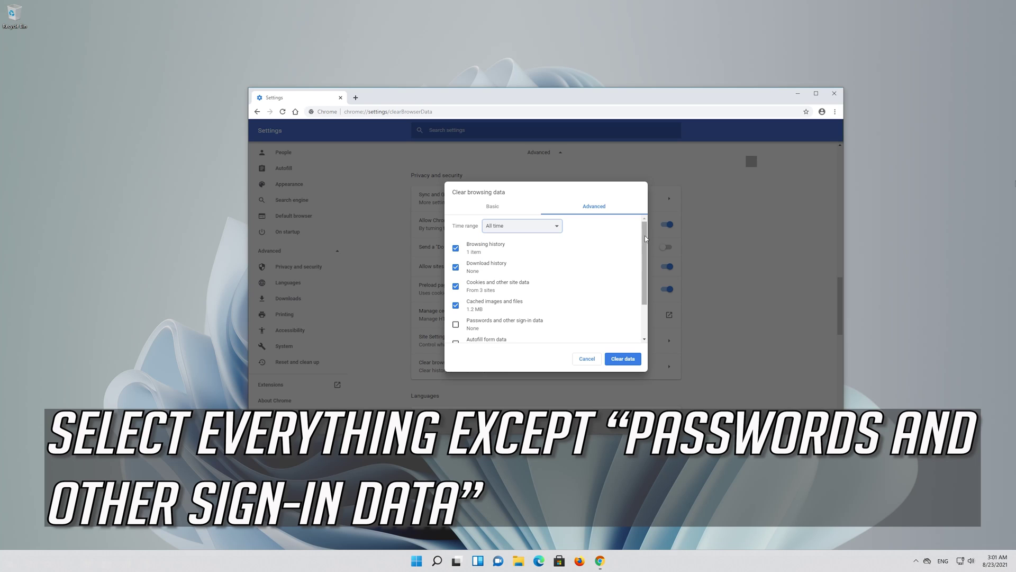
scroll(646, 246, "down", 2)
scroll(646, 246, "down", 2)
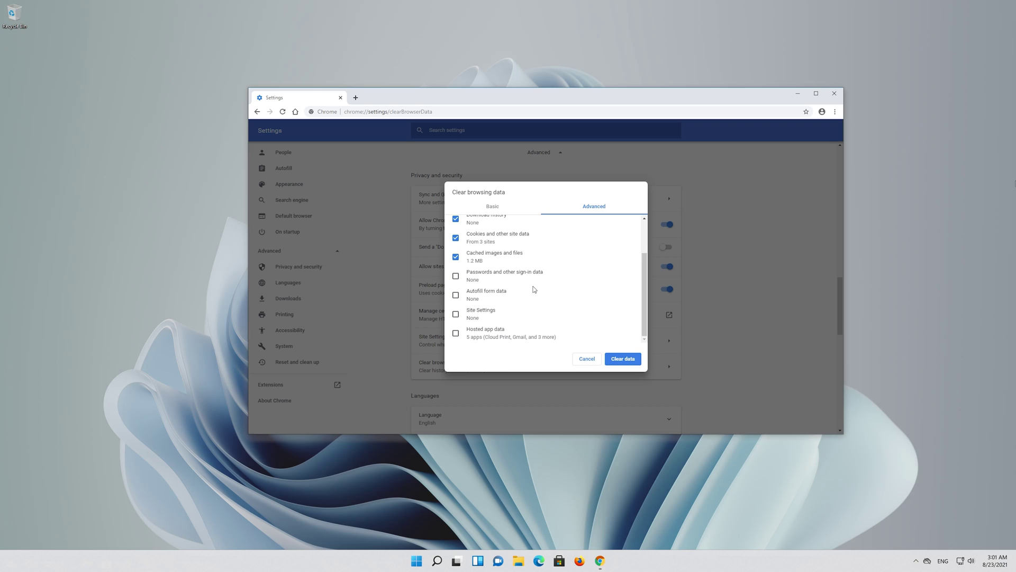
left_click(456, 315)
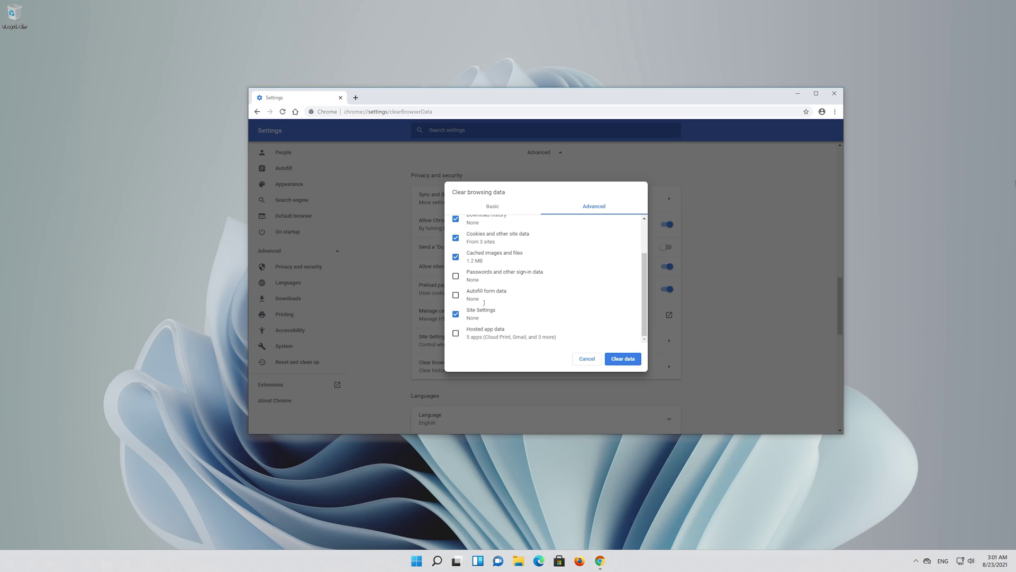